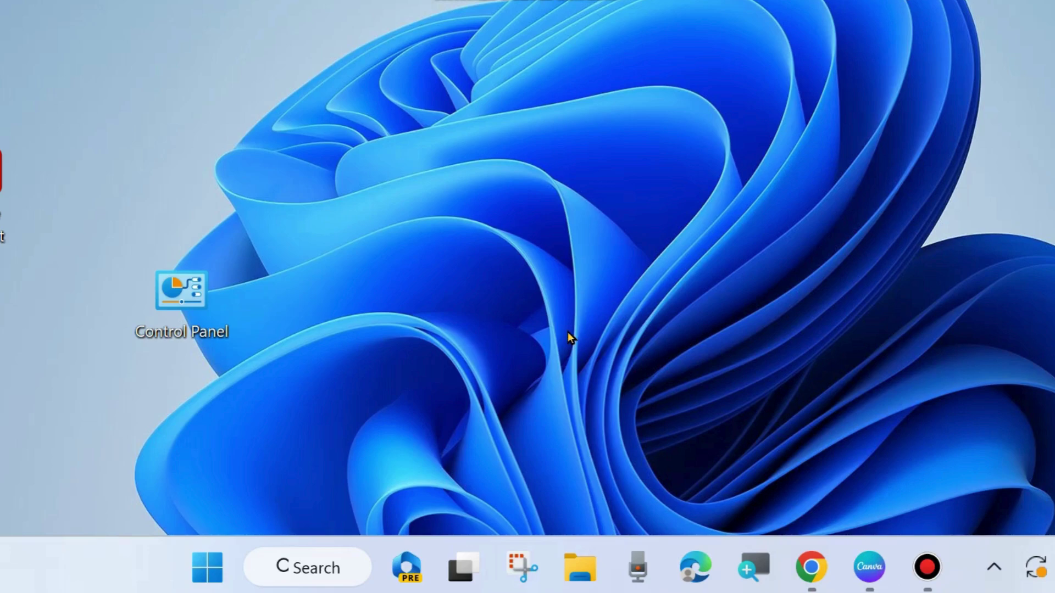
# Open Settings from the Start context menu and scroll Bluetooth & devices down to Touchpad.
pyautogui.rightClick(205, 569)
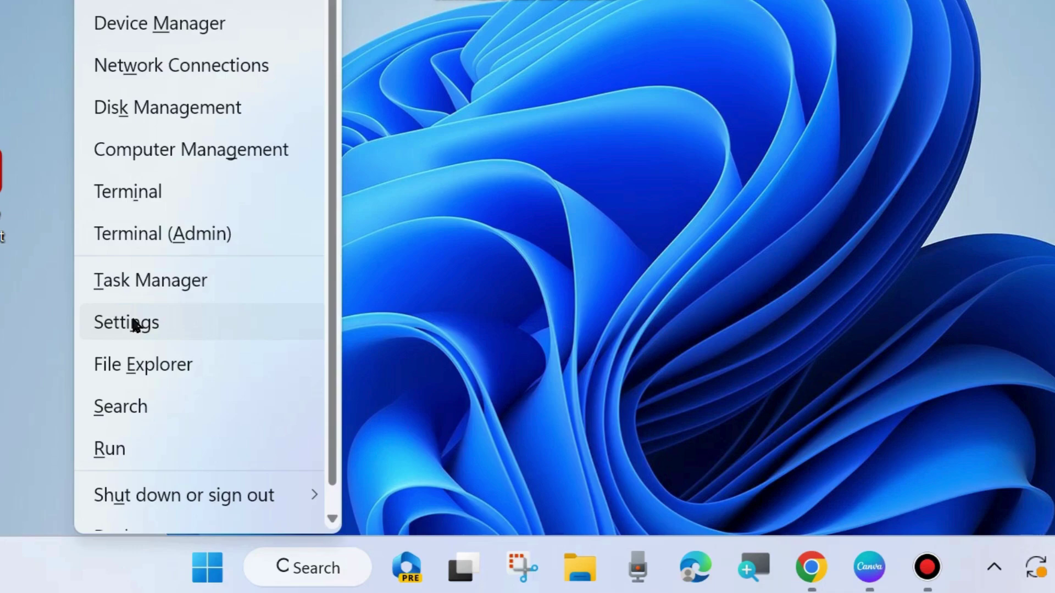
pyautogui.click(135, 324)
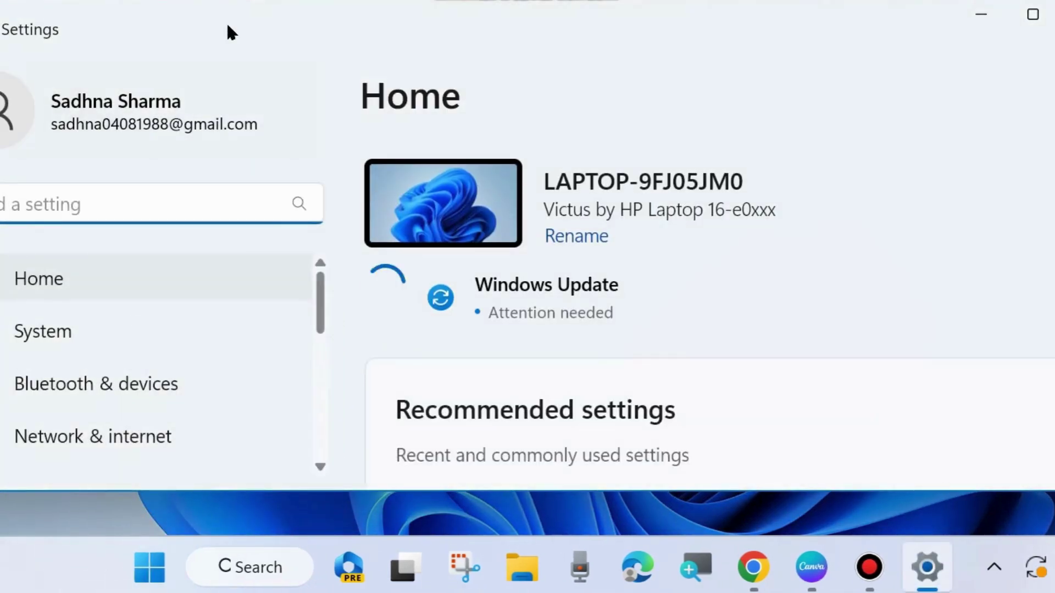
pyautogui.moveTo(230, 31); pyautogui.dragTo(344, 48)
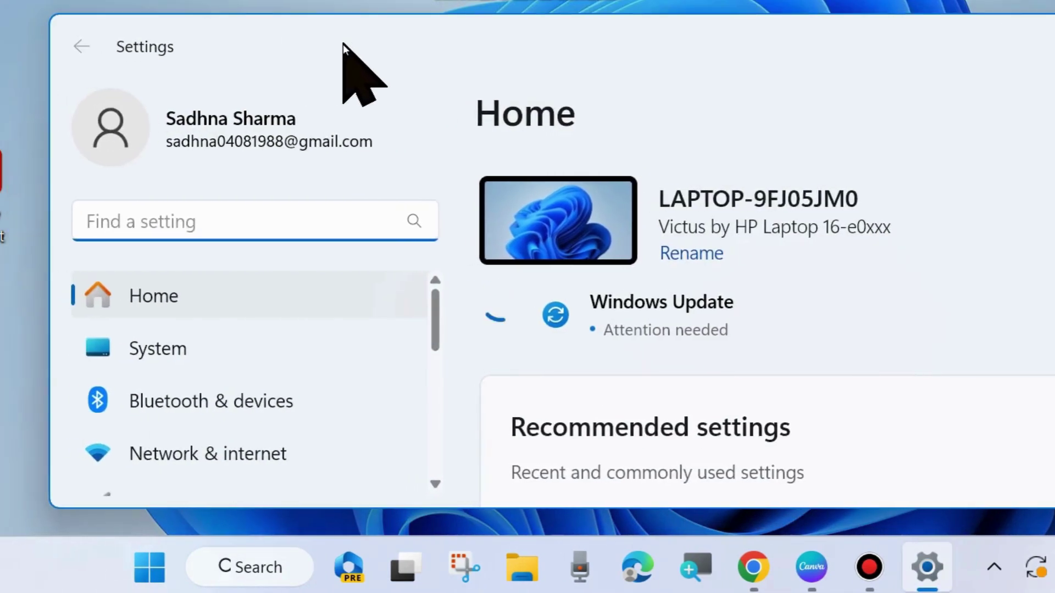
pyautogui.click(202, 397)
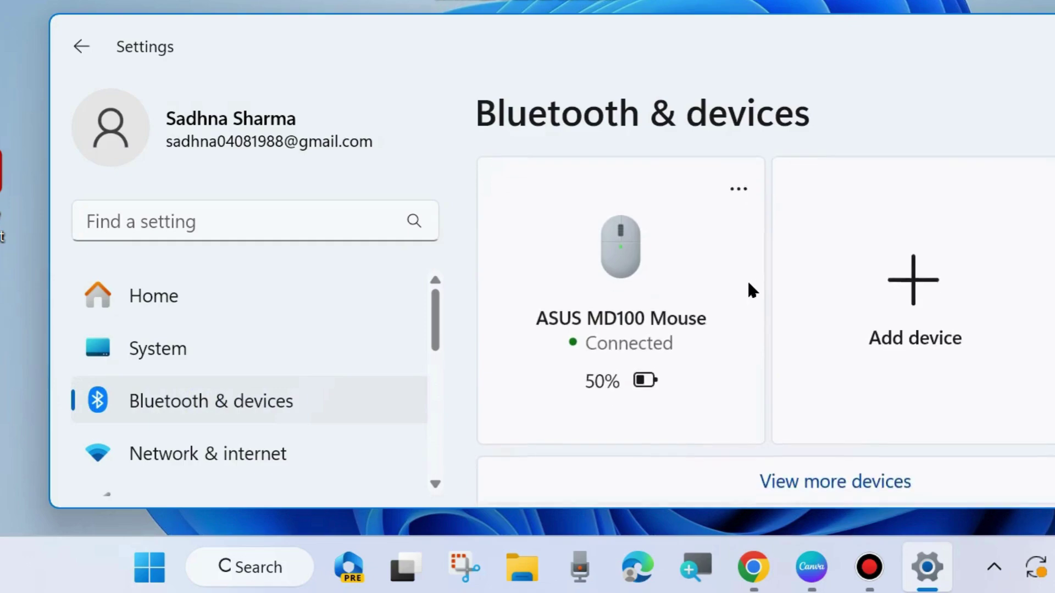
pyautogui.scroll(-9, 735, 305)
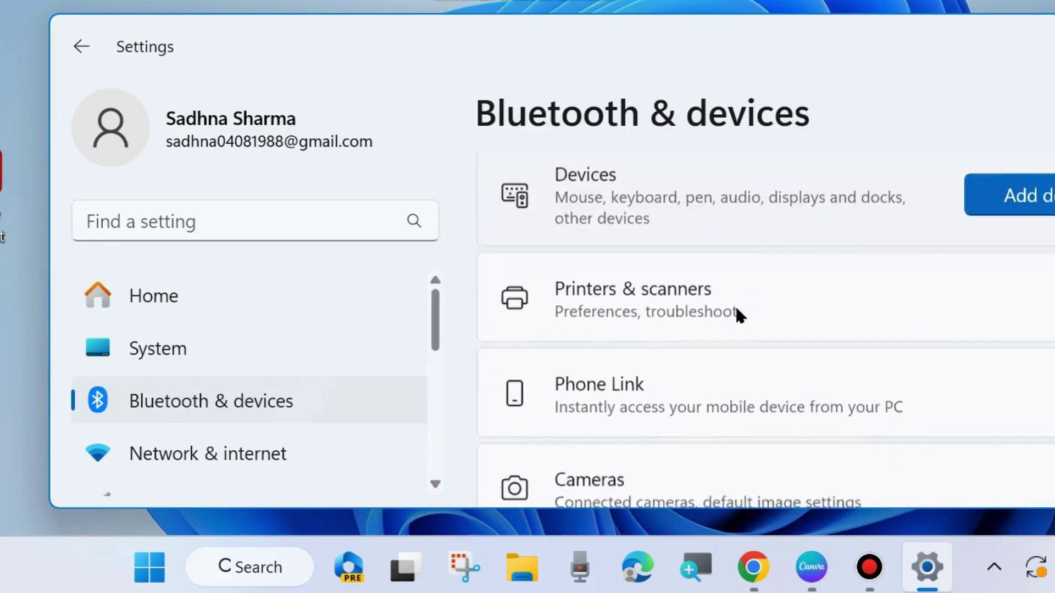
pyautogui.scroll(-8, 737, 313)
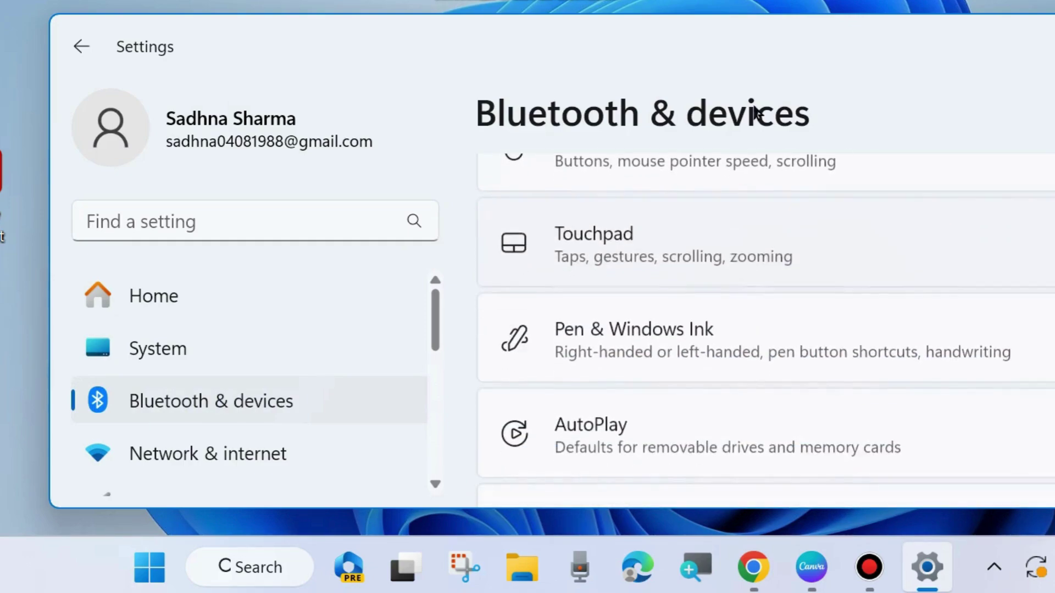
# On the Touchpad settings page, switch the touchpad Off and then back On.
pyautogui.click(608, 253)
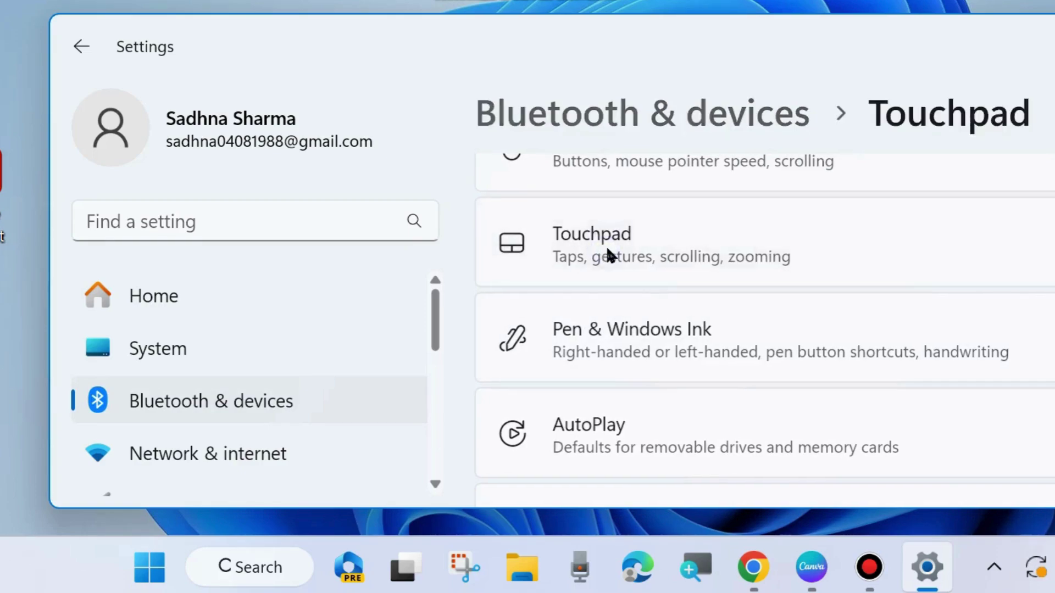
pyautogui.moveTo(731, 44); pyautogui.dragTo(526, 70)
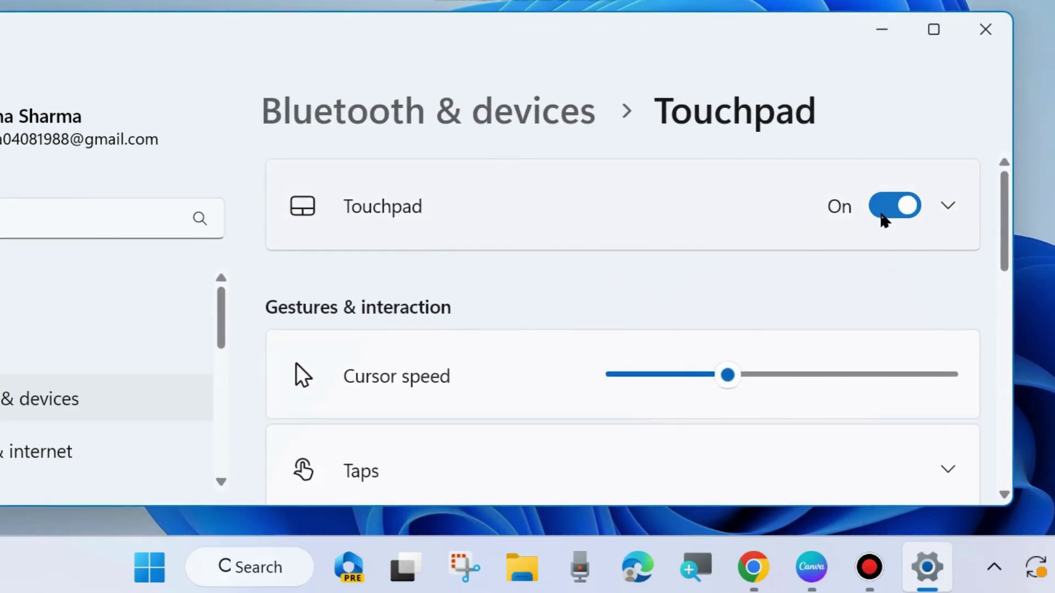
pyautogui.click(883, 212)
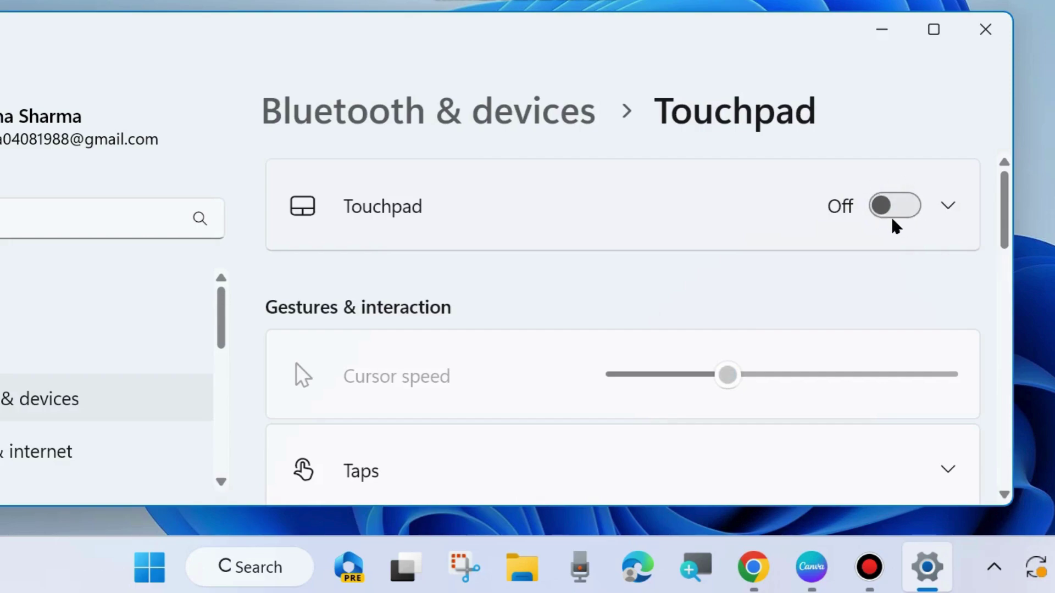
pyautogui.click(895, 214)
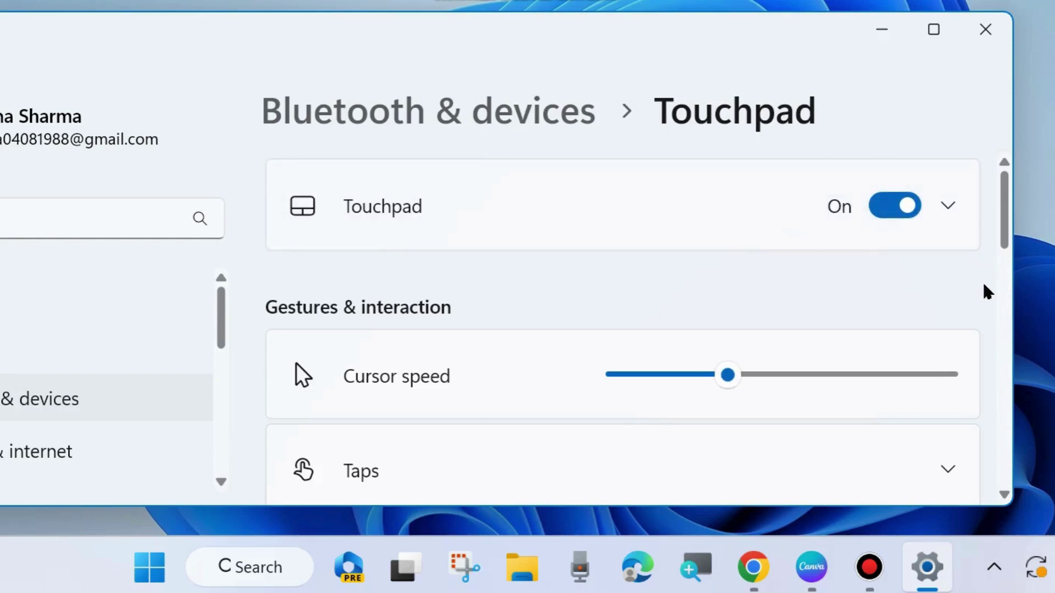
# Scroll through the touchpad options, then close Settings.
pyautogui.scroll(-4, 986, 291)
pyautogui.scroll(-5, 954, 295)
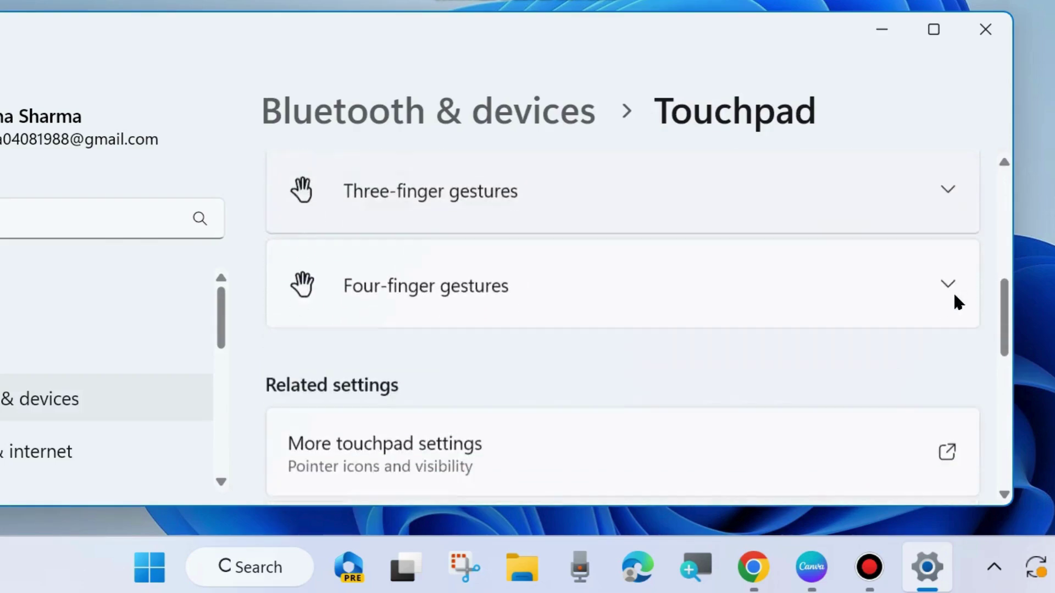
pyautogui.scroll(5, 952, 296)
pyautogui.scroll(3, 951, 292)
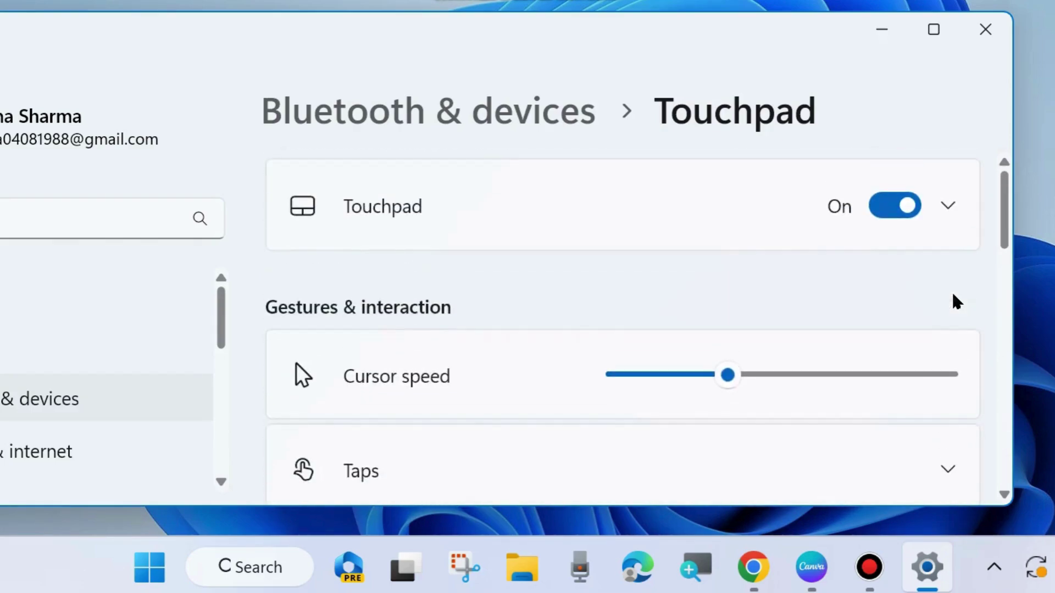
pyautogui.click(971, 24)
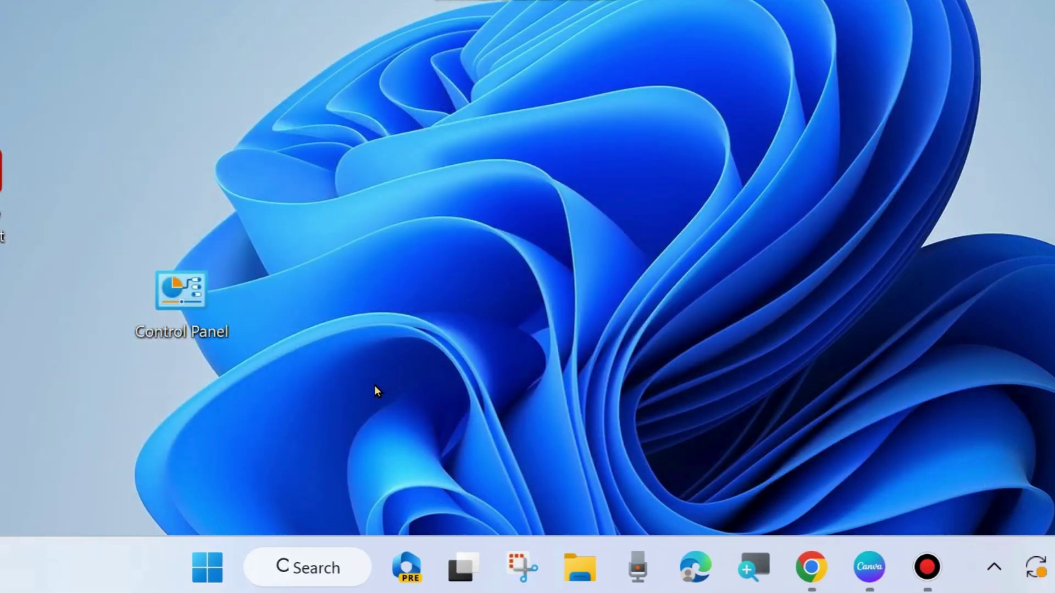
# Launch Device Manager, expand Human Interface Devices and select the Synaptics TPFHID Device.
pyautogui.rightClick(208, 569)
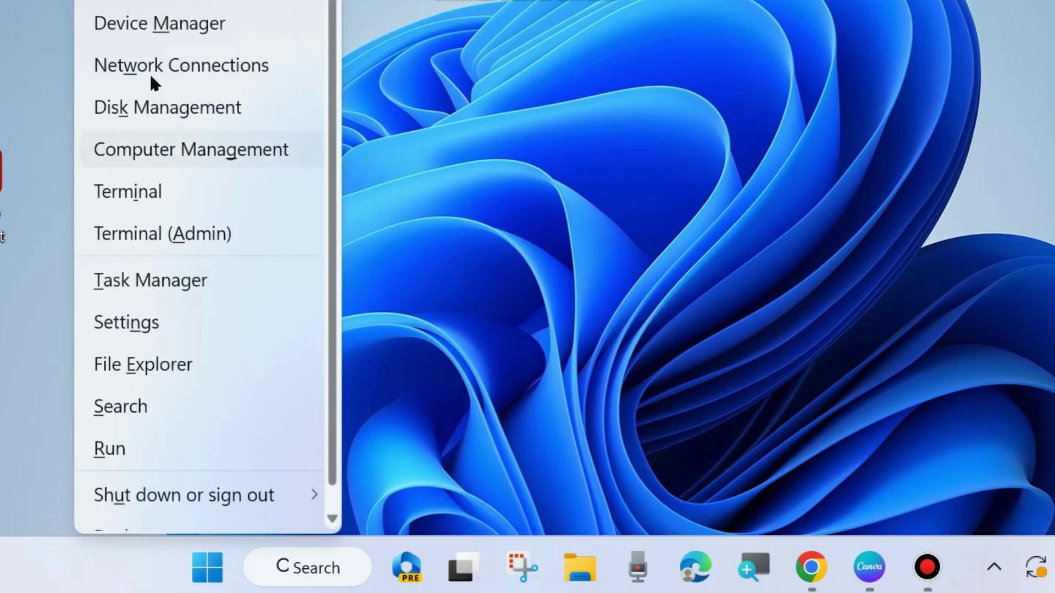
pyautogui.click(148, 33)
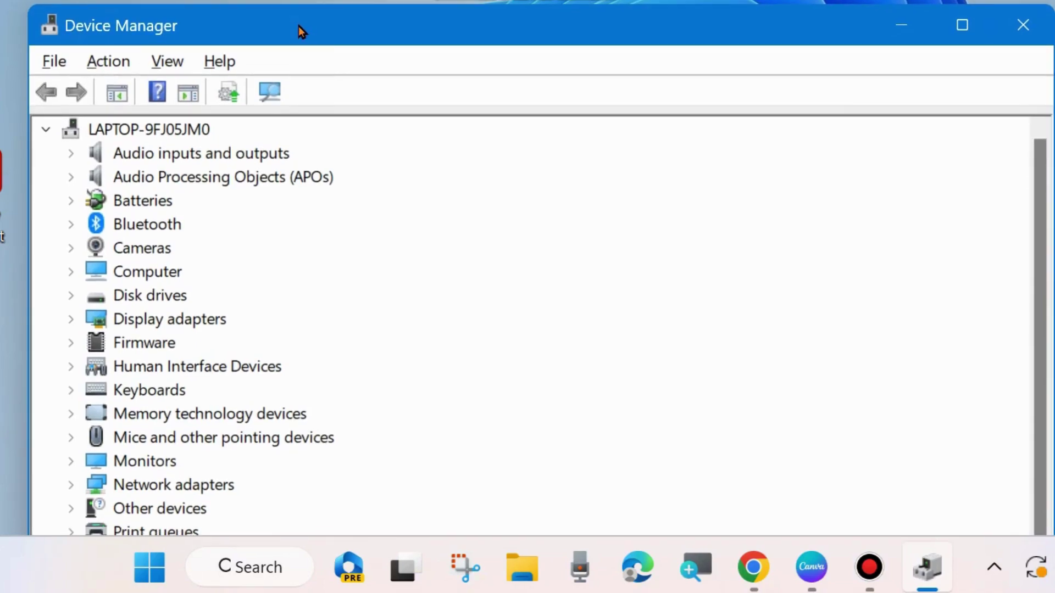
pyautogui.scroll(-1, 164, 368)
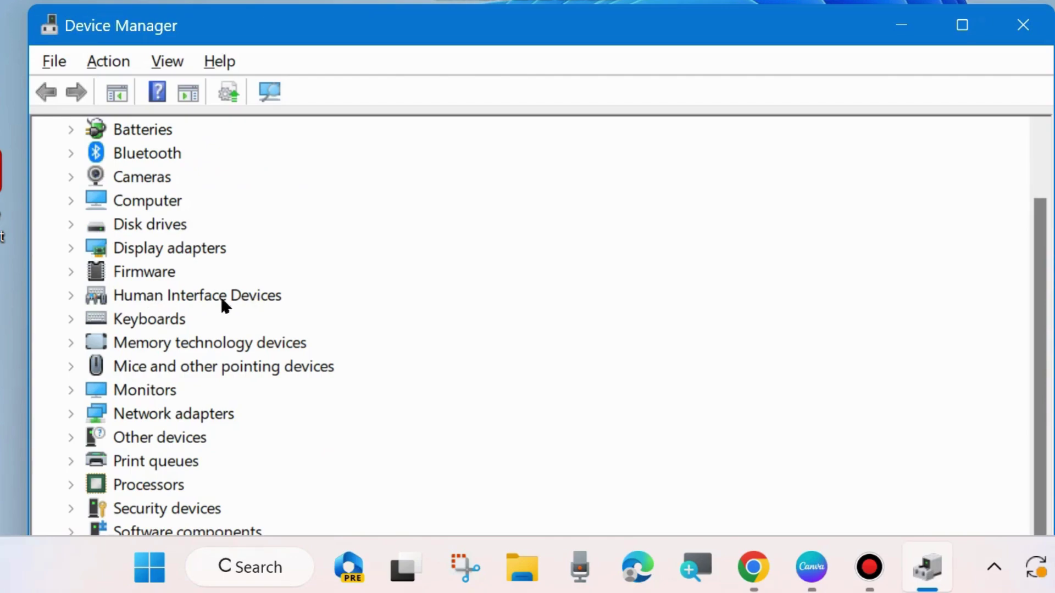
pyautogui.click(69, 296)
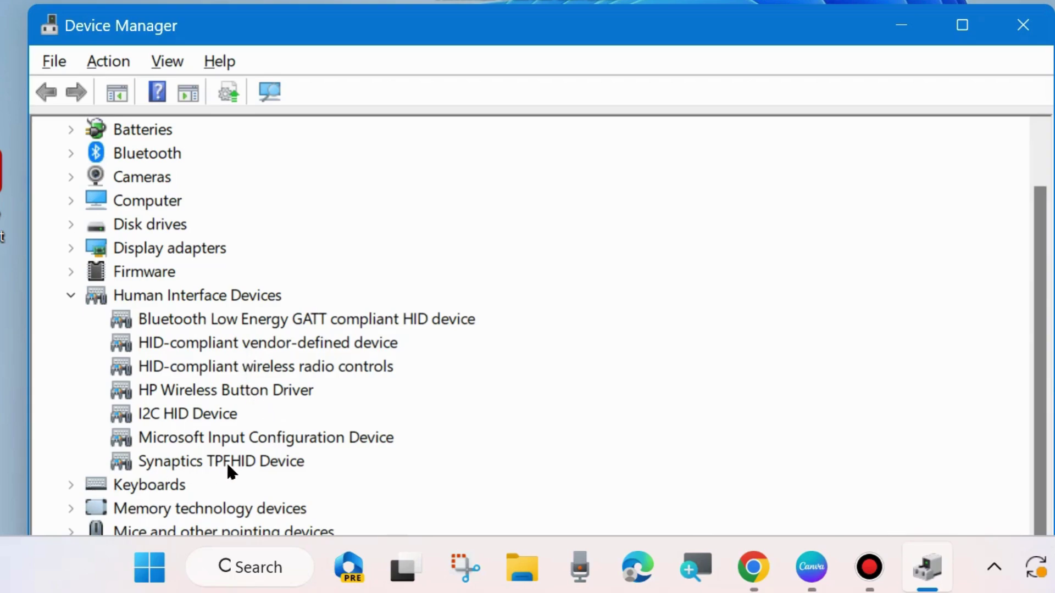
pyautogui.click(177, 467)
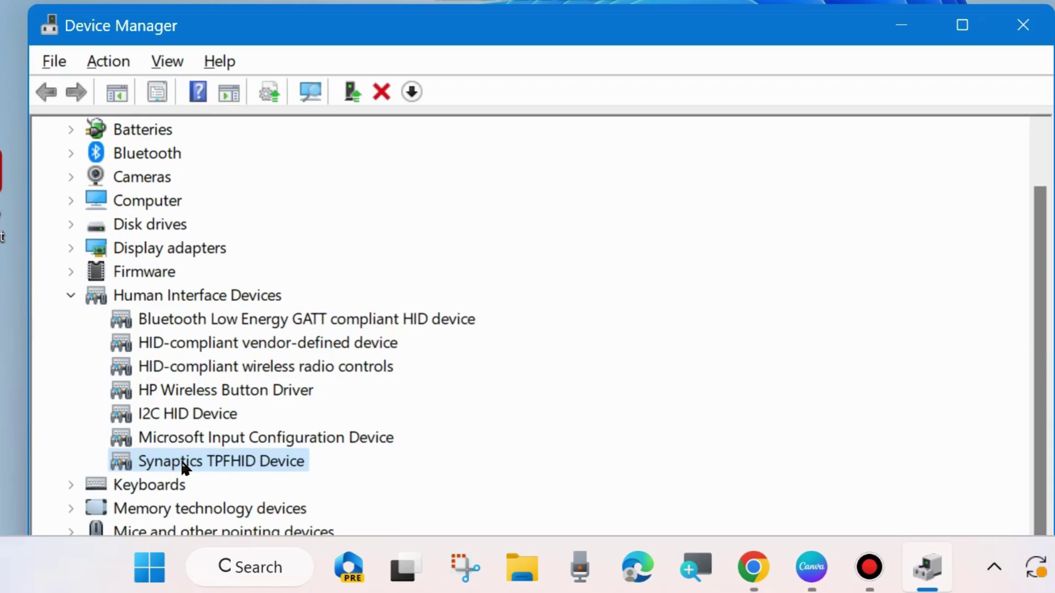
# Search automatically for a newer Synaptics TPFHID driver, then close the wizard once it reports the best driver is installed.
pyautogui.rightClick(185, 468)
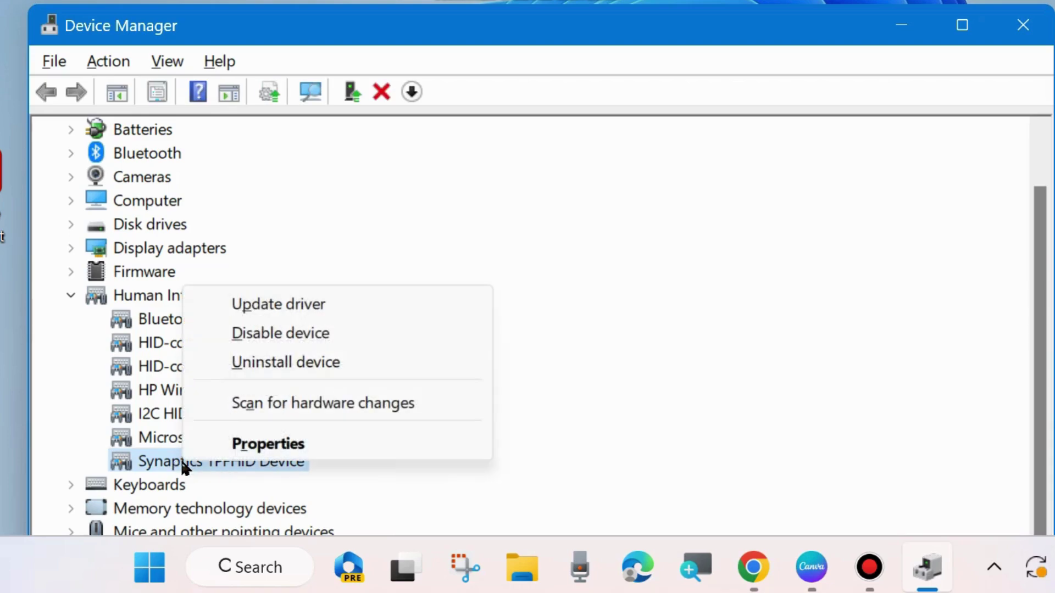
pyautogui.click(278, 305)
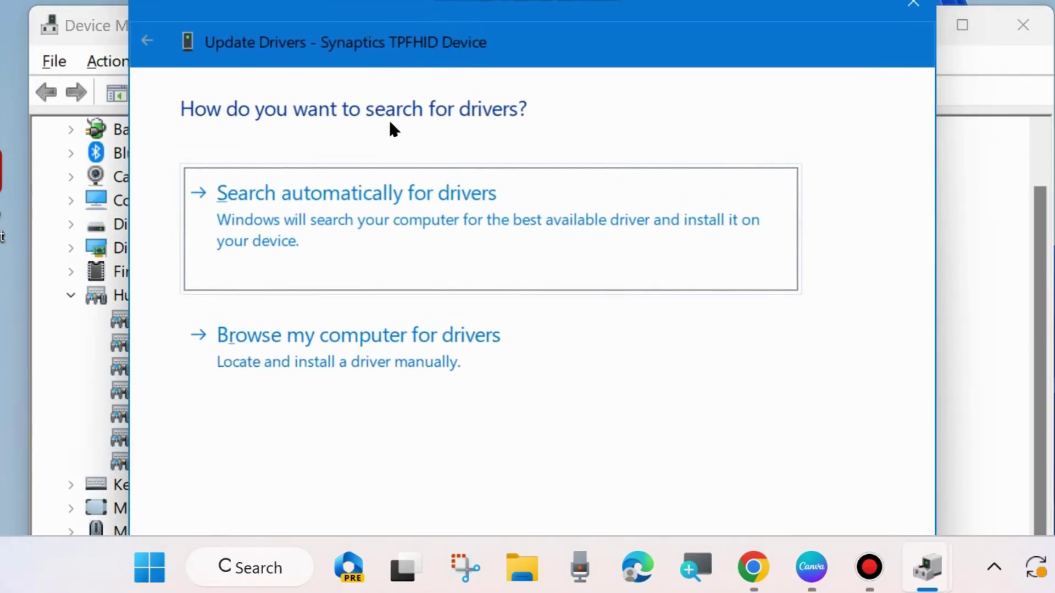
pyautogui.click(357, 201)
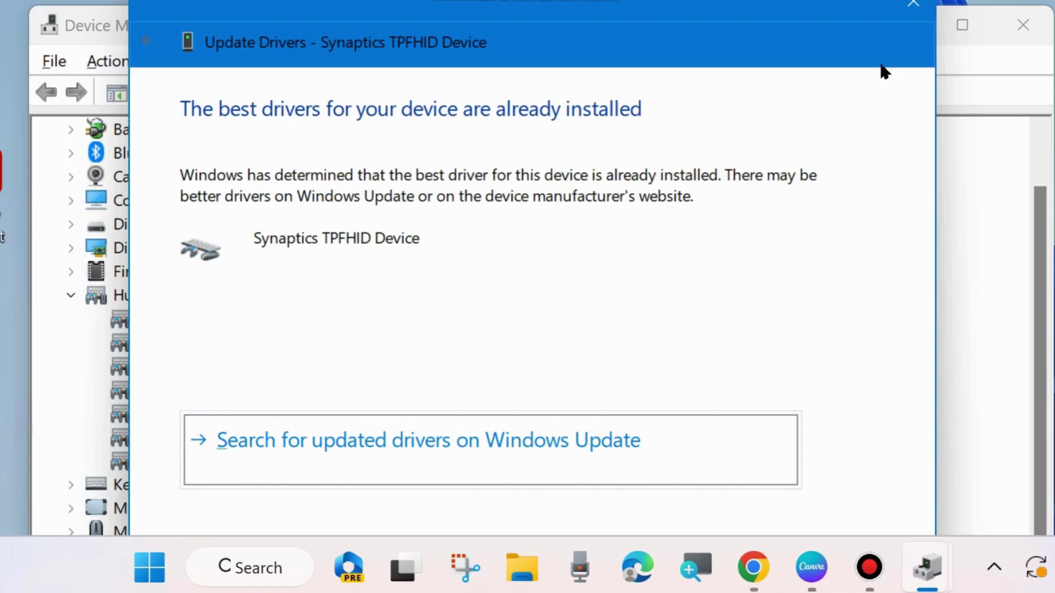
pyautogui.click(911, 4)
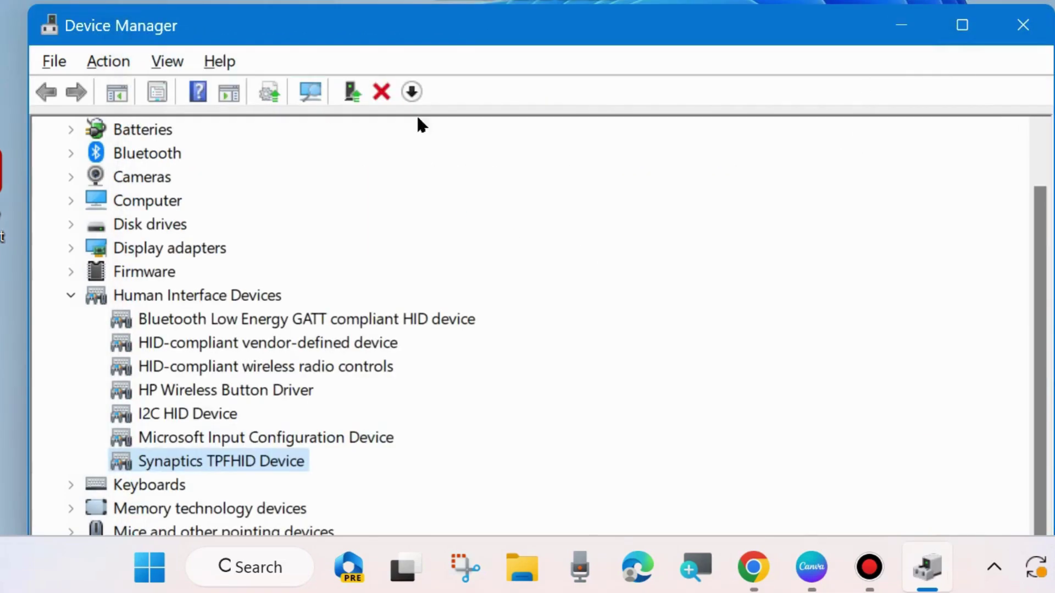
# Review the Synaptics TPFHID Device's Driver tab, then close its properties and Device Manager.
pyautogui.rightClick(218, 466)
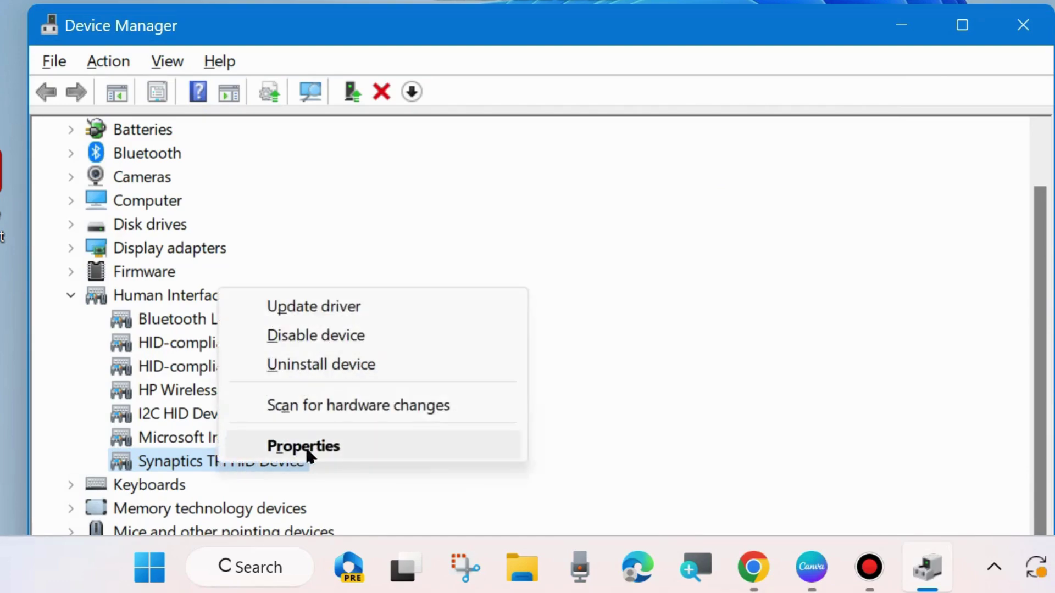
pyautogui.click(307, 448)
pyautogui.moveTo(151, 1); pyautogui.dragTo(452, 28)
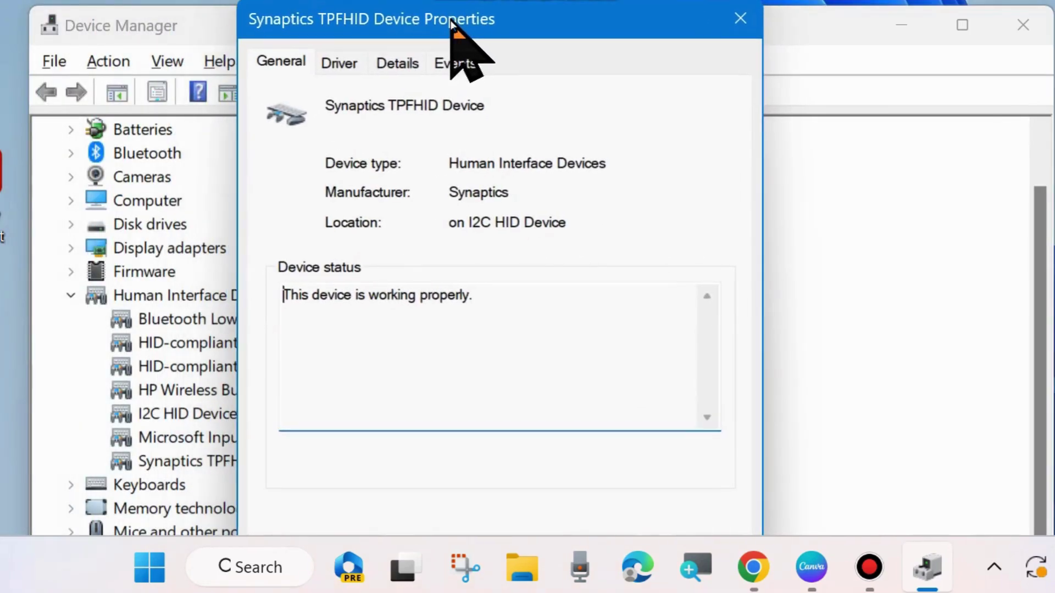
pyautogui.click(339, 61)
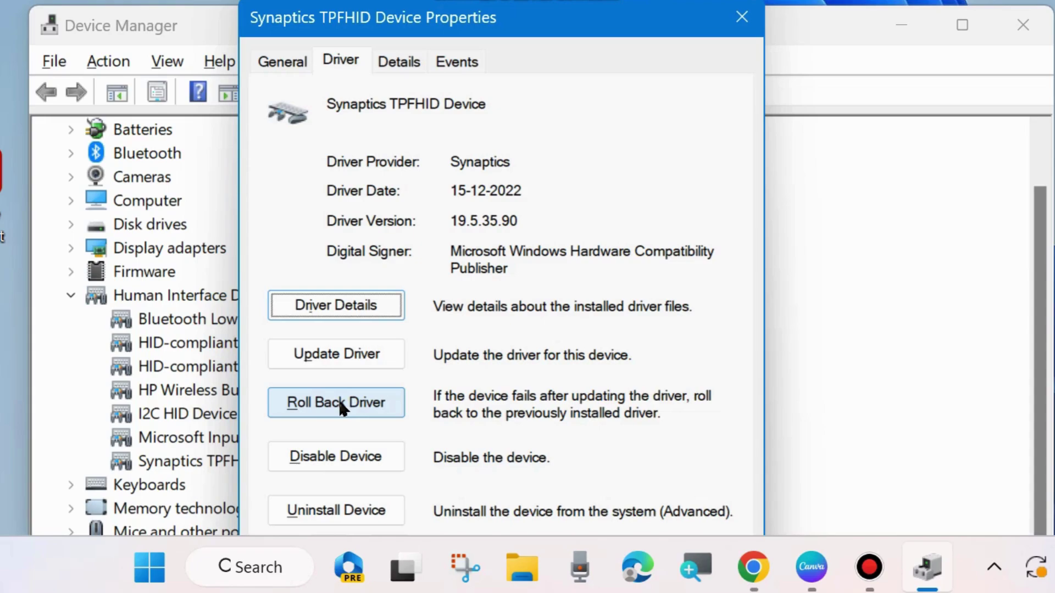
pyautogui.click(743, 18)
pyautogui.click(1012, 34)
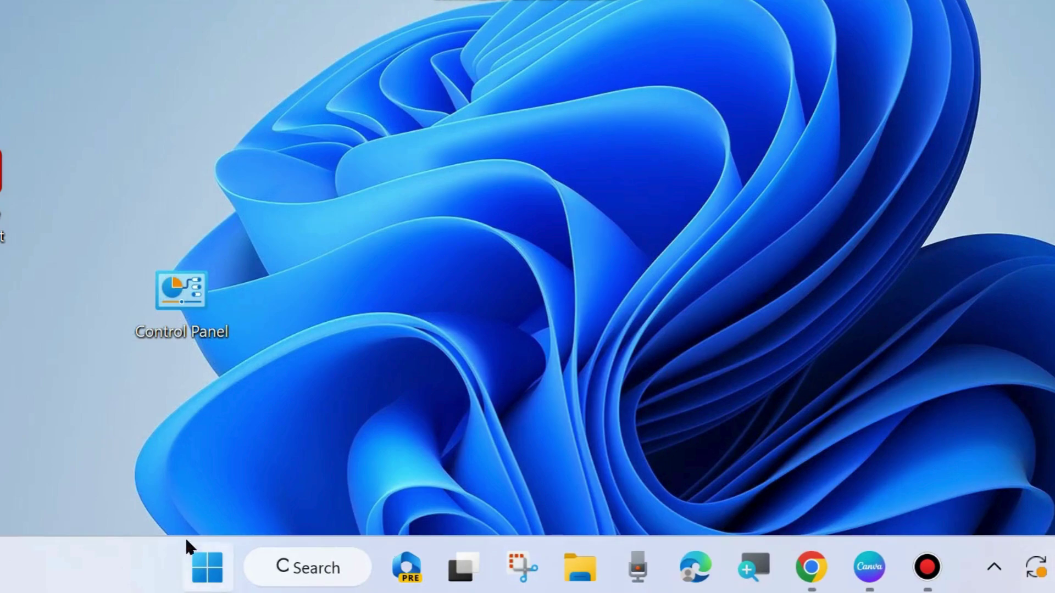
pyautogui.rightClick(207, 569)
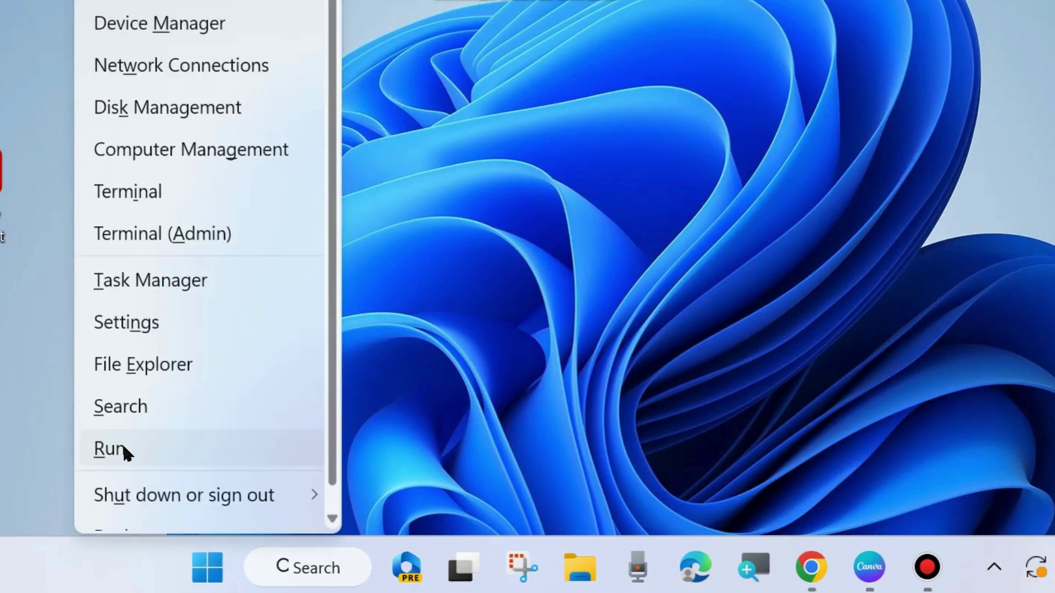
# Open the Run box and enter msconfig.
pyautogui.click(123, 447)
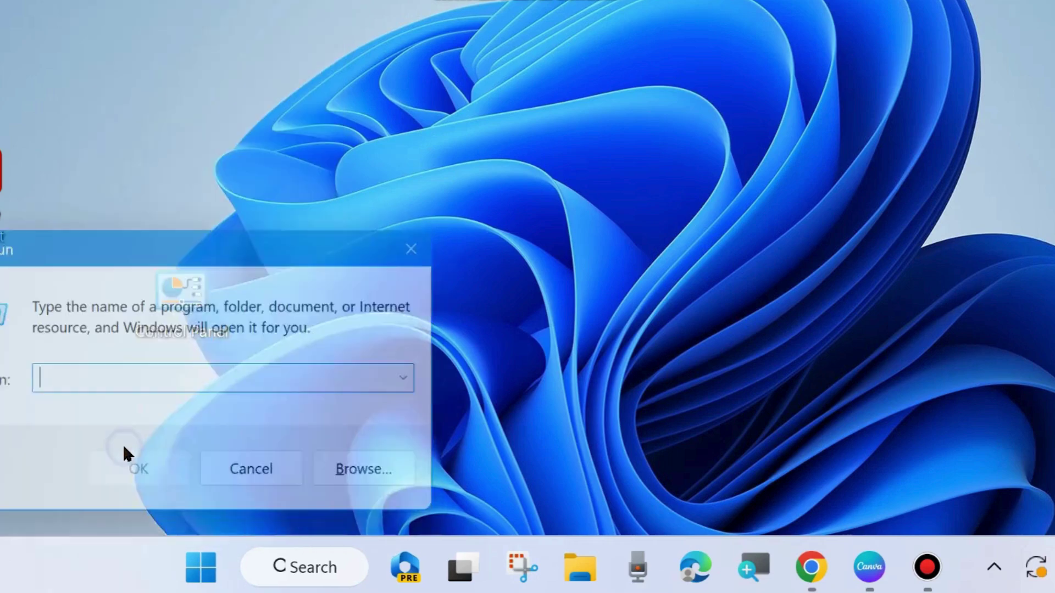
pyautogui.moveTo(117, 248); pyautogui.dragTo(434, 146)
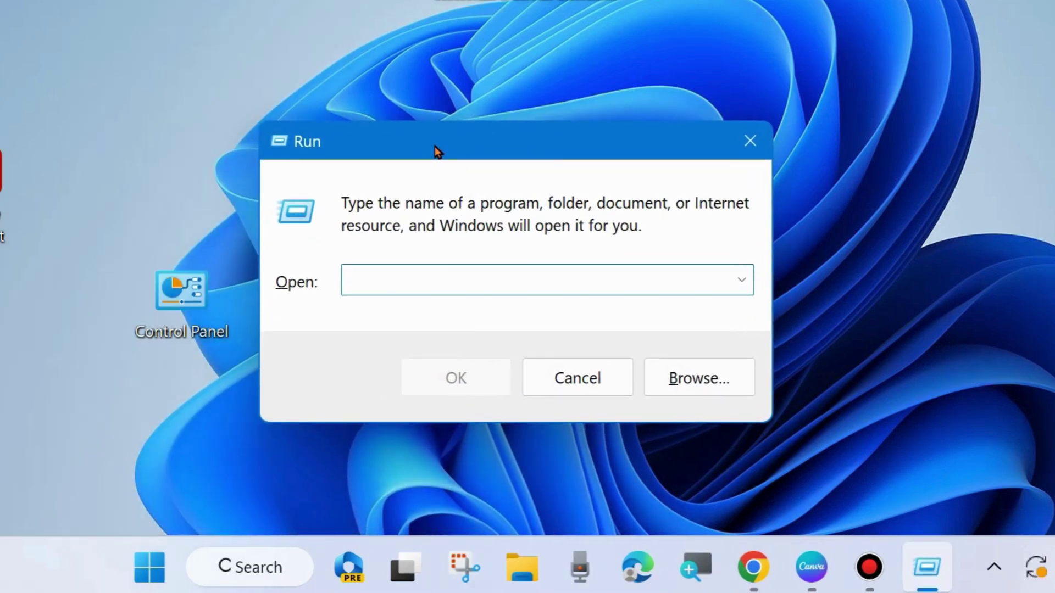
pyautogui.write('ms')
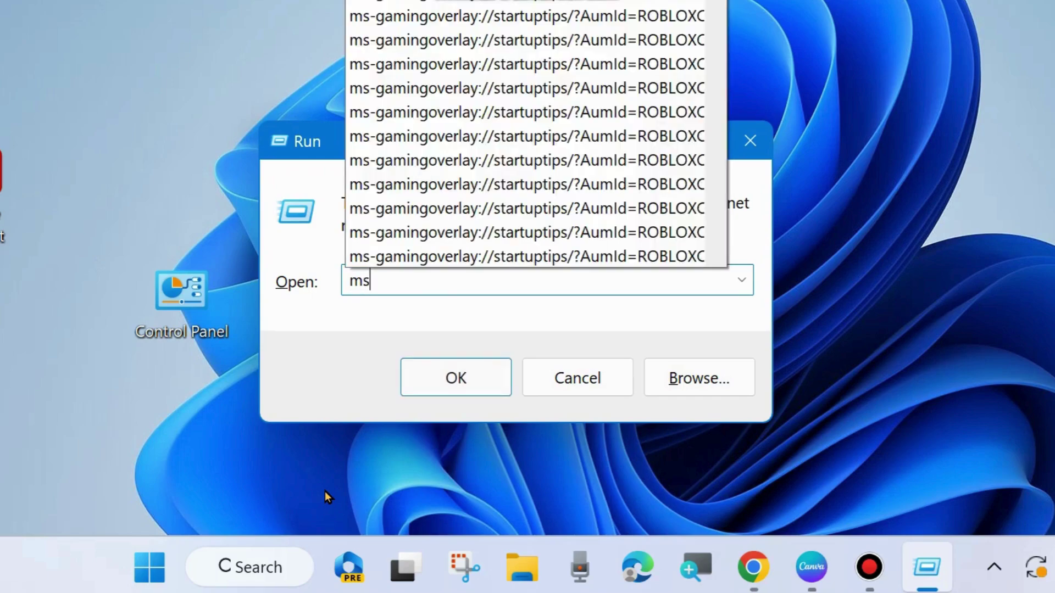
pyautogui.write('config')
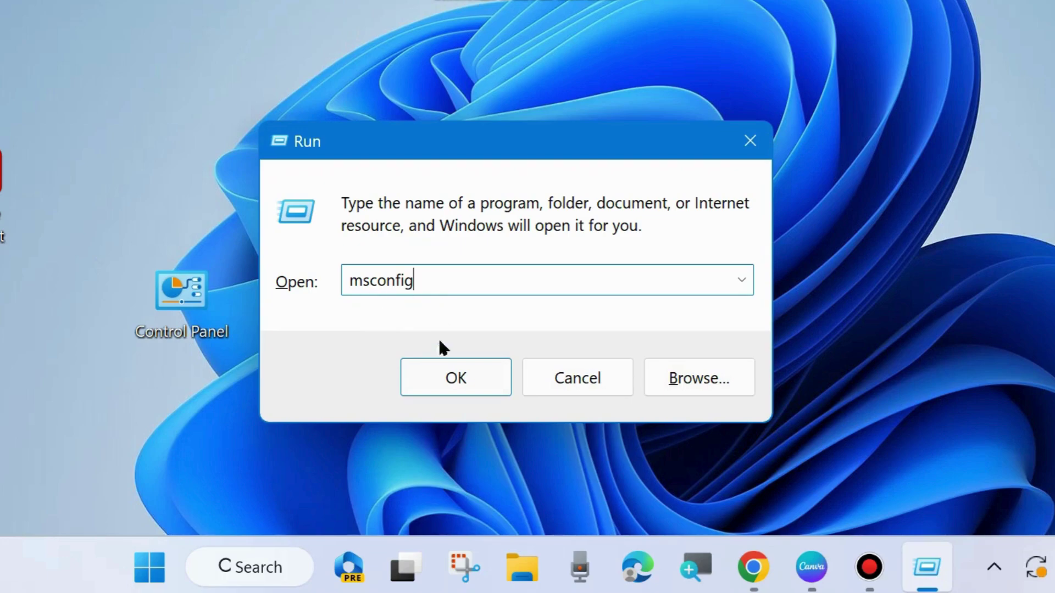
# Open System Configuration, hide all Microsoft services, and open Task Manager from the Startup tab.
pyautogui.click(458, 380)
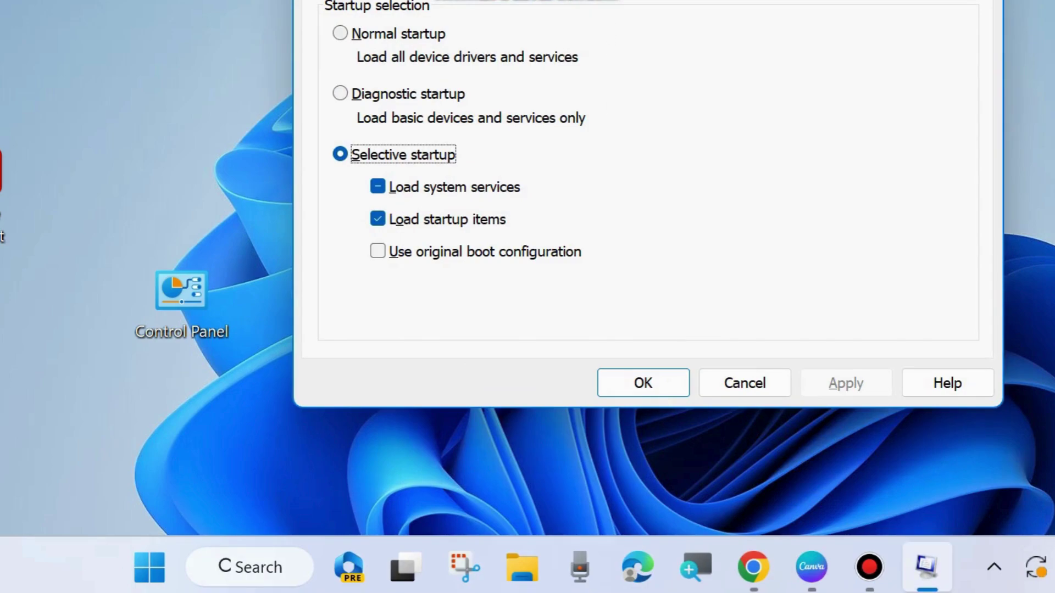
pyautogui.moveTo(614, 0); pyautogui.dragTo(529, 26)
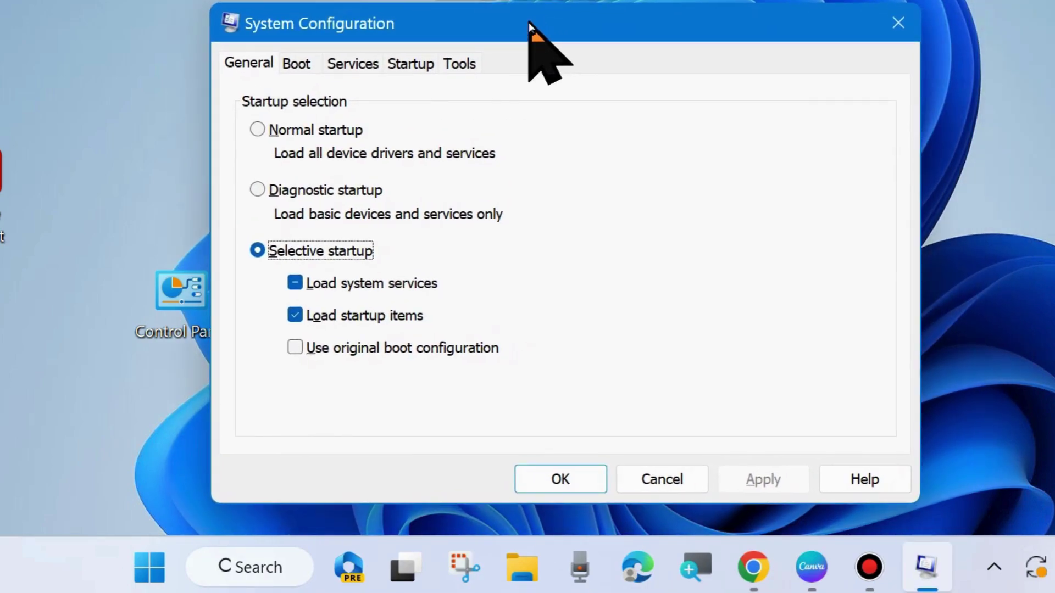
pyautogui.click(356, 67)
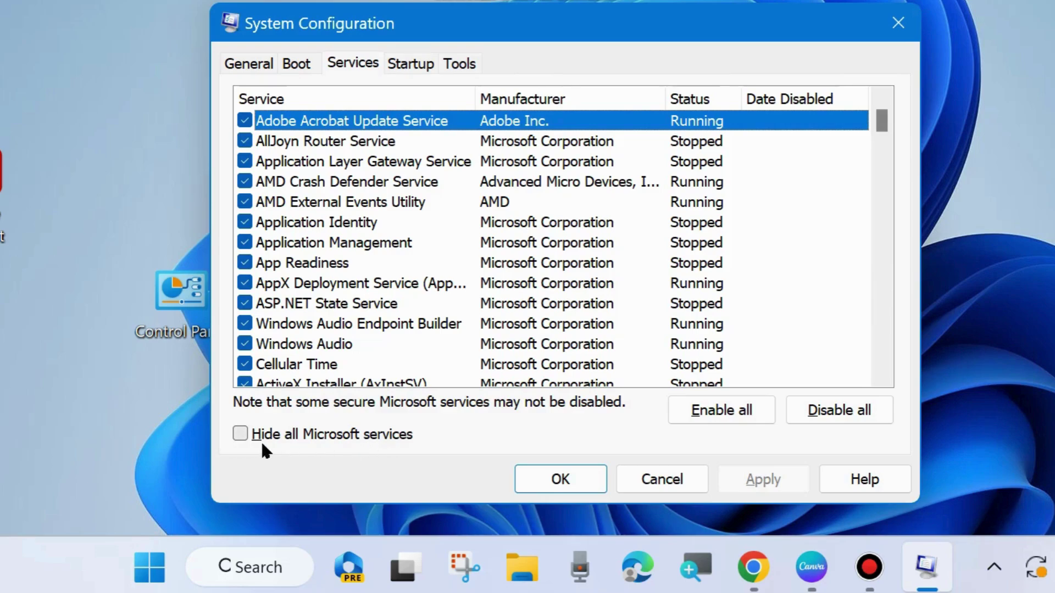
pyautogui.click(240, 435)
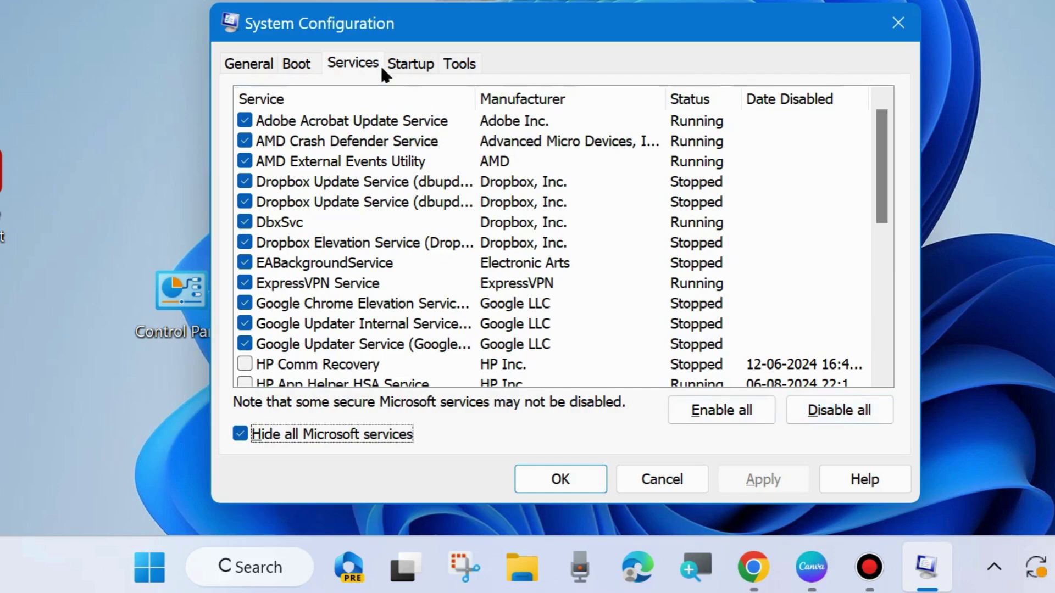
pyautogui.click(410, 66)
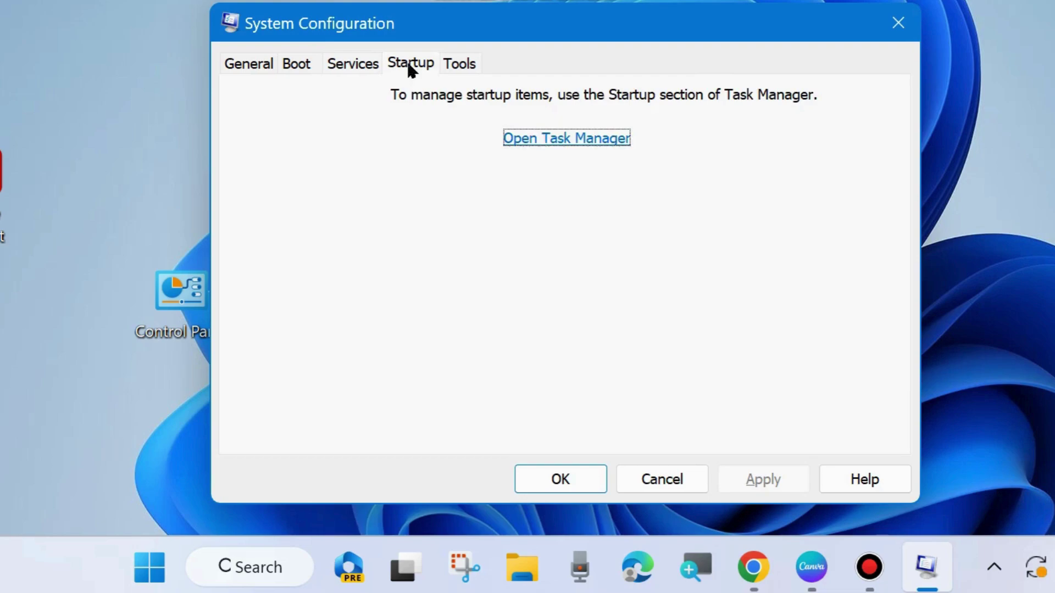
pyautogui.click(567, 142)
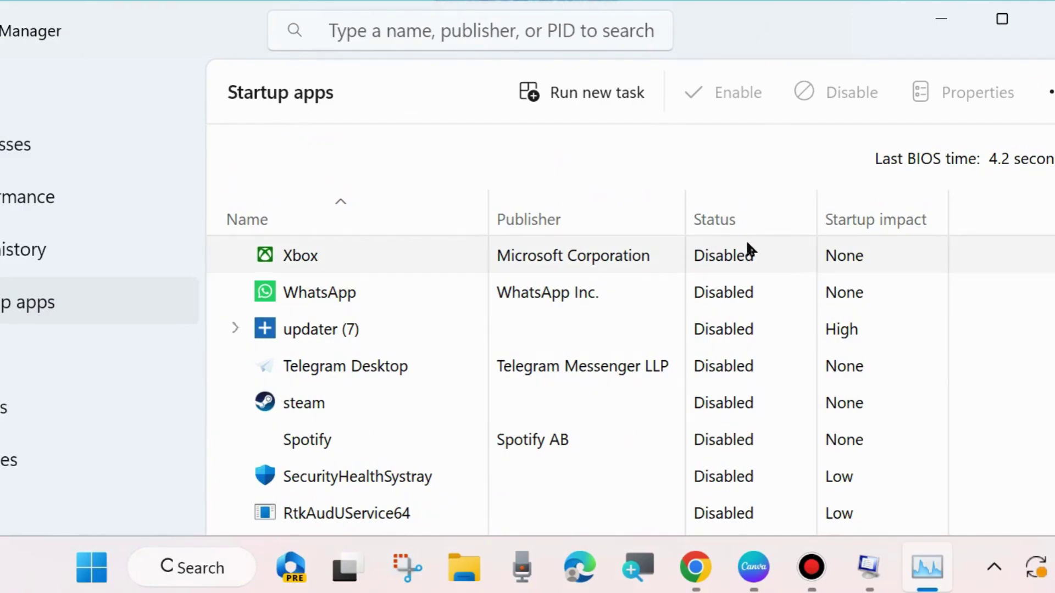
# Scroll the Task Manager startup apps to confirm all are Disabled, selecting the iCloud entry.
pyautogui.scroll(-2, 733, 385)
pyautogui.scroll(-8, 731, 405)
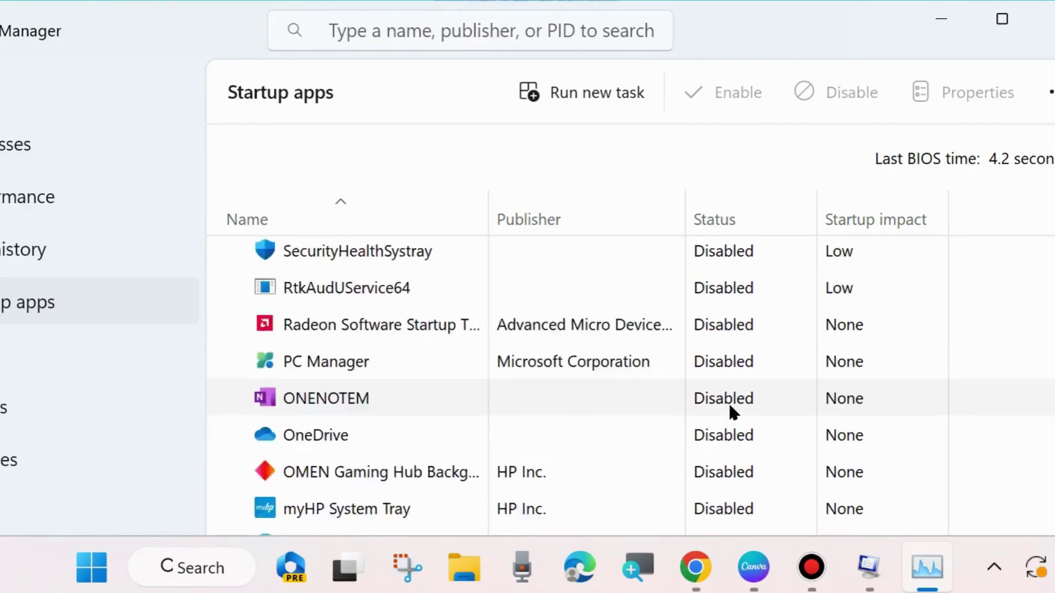
pyautogui.scroll(-7, 728, 416)
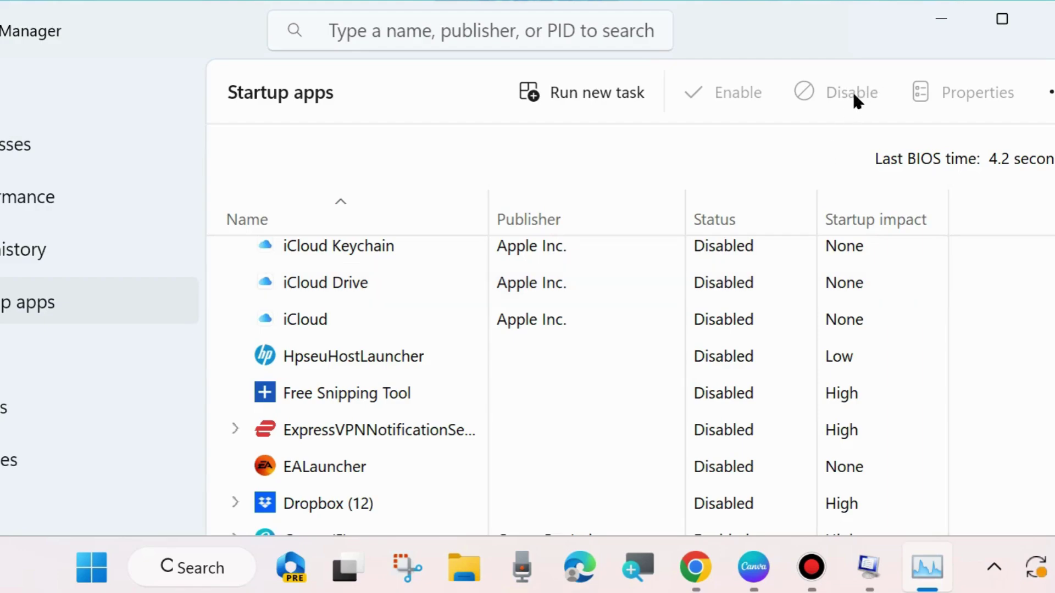
pyautogui.click(719, 324)
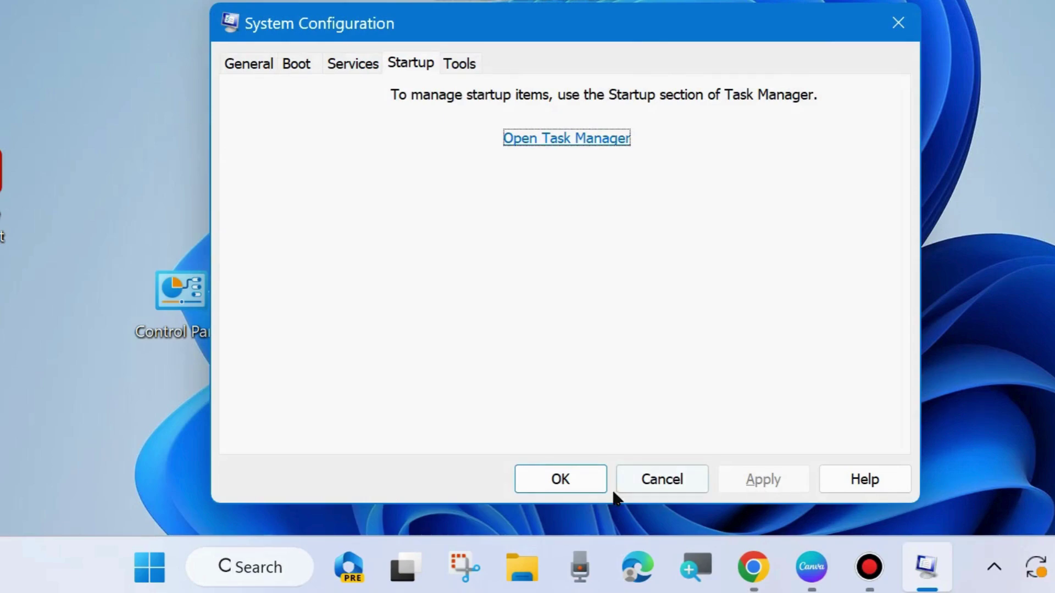
# Accept the System Configuration changes with OK and restart the PC from the Start context menu.
pyautogui.click(556, 480)
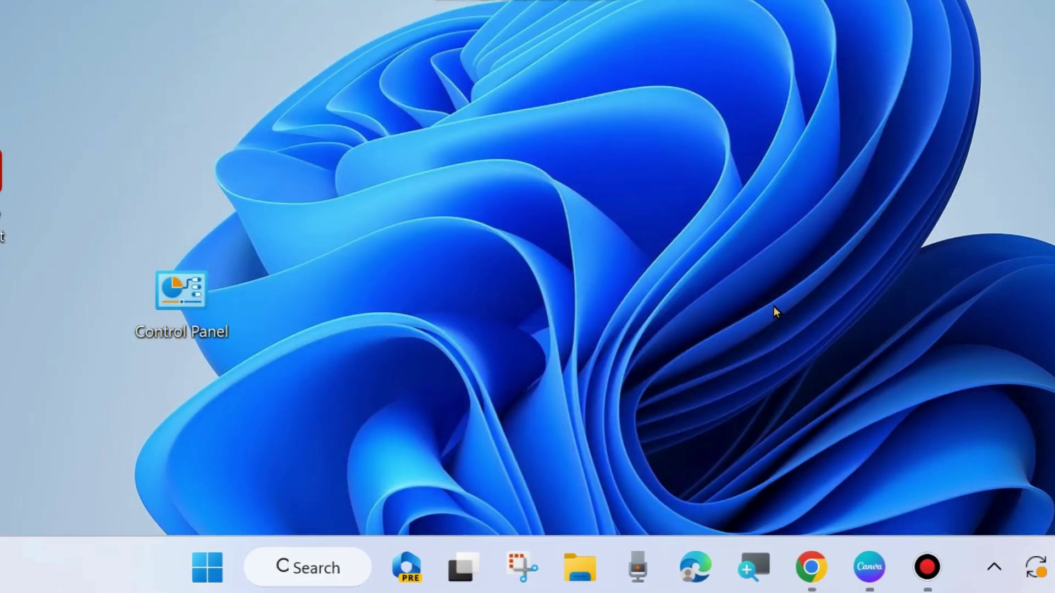
pyautogui.rightClick(210, 568)
pyautogui.moveTo(213, 498)
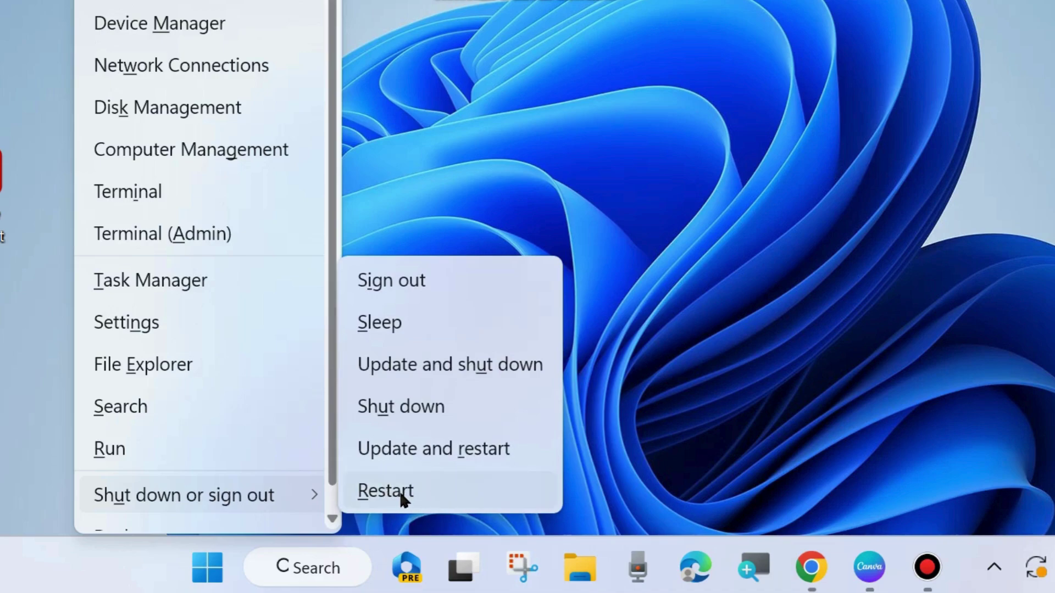
pyautogui.click(710, 348)
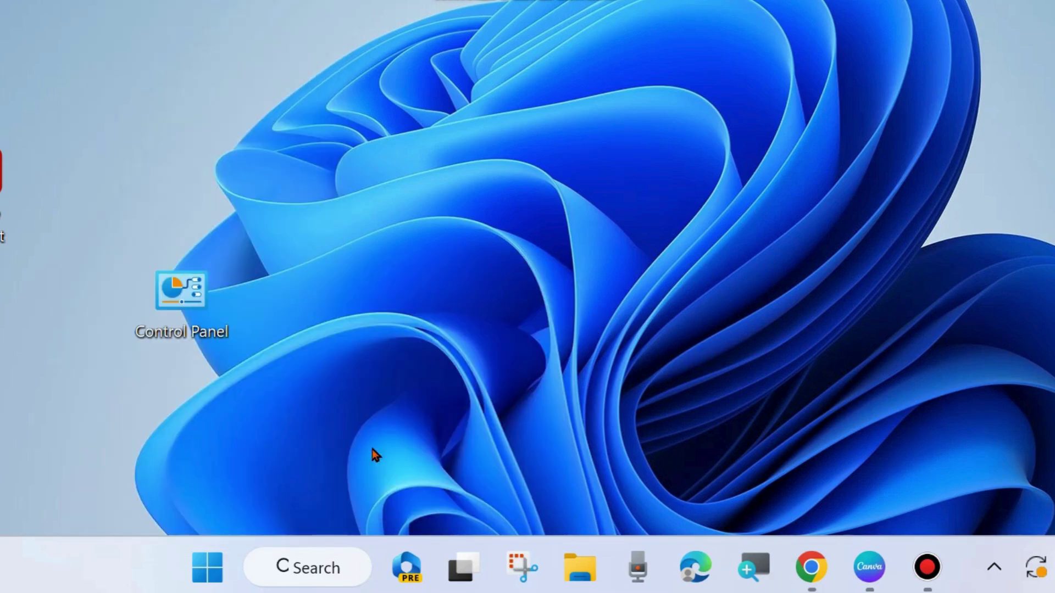
# Run msconfig from the Run box to bring System Configuration back up.
pyautogui.rightClick(215, 567)
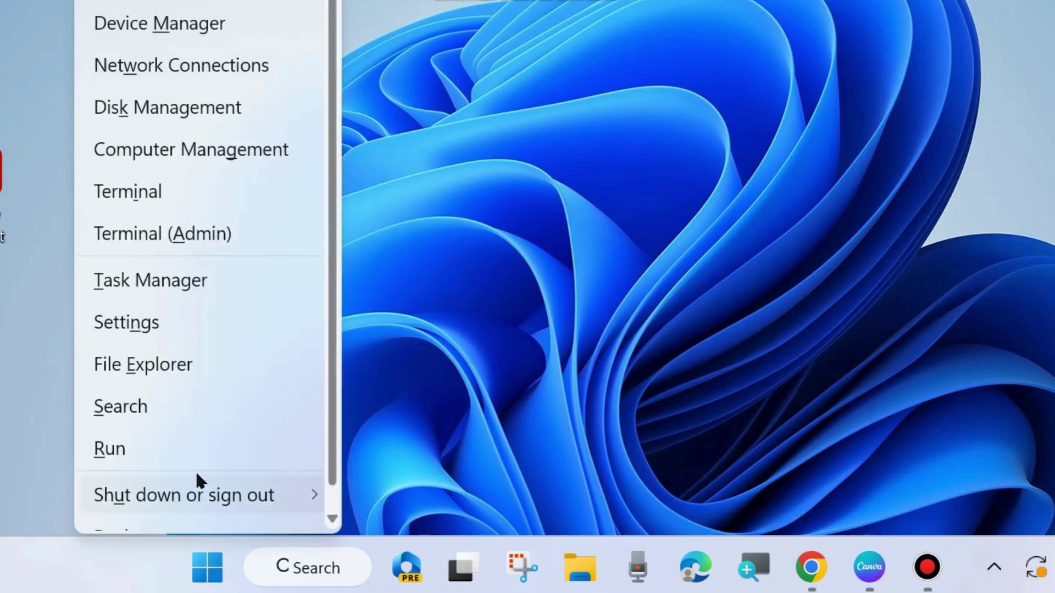
pyautogui.click(144, 447)
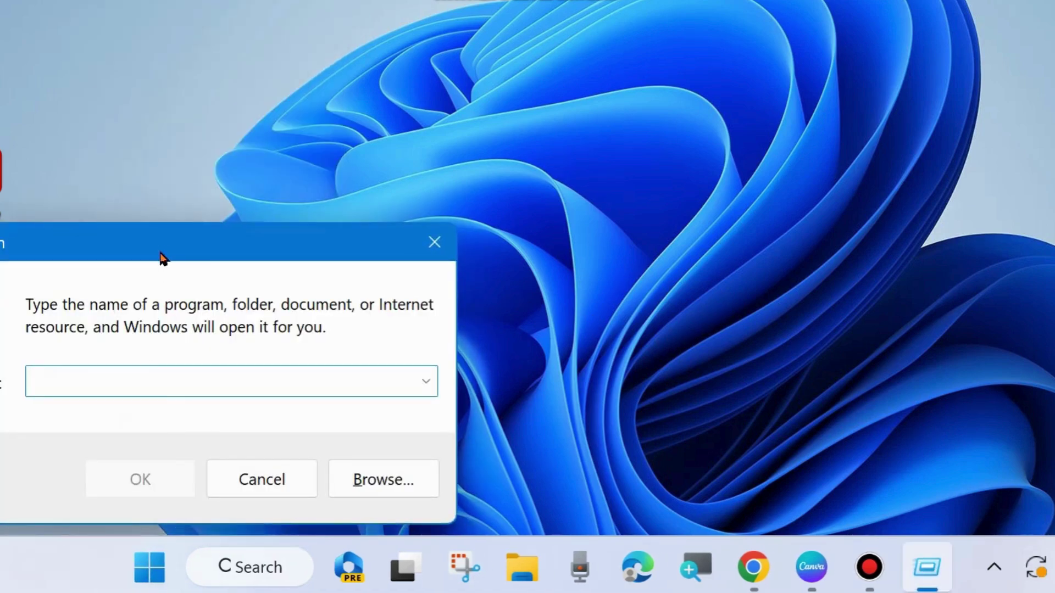
pyautogui.moveTo(162, 258); pyautogui.dragTo(430, 152)
pyautogui.click(397, 284)
pyautogui.write('m')
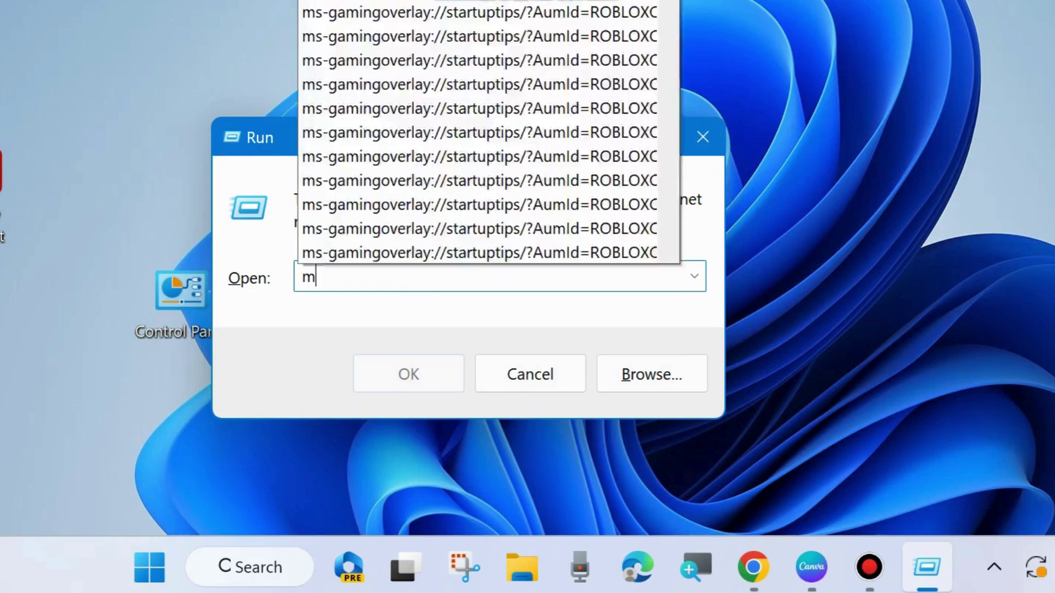
pyautogui.write('sconfig')
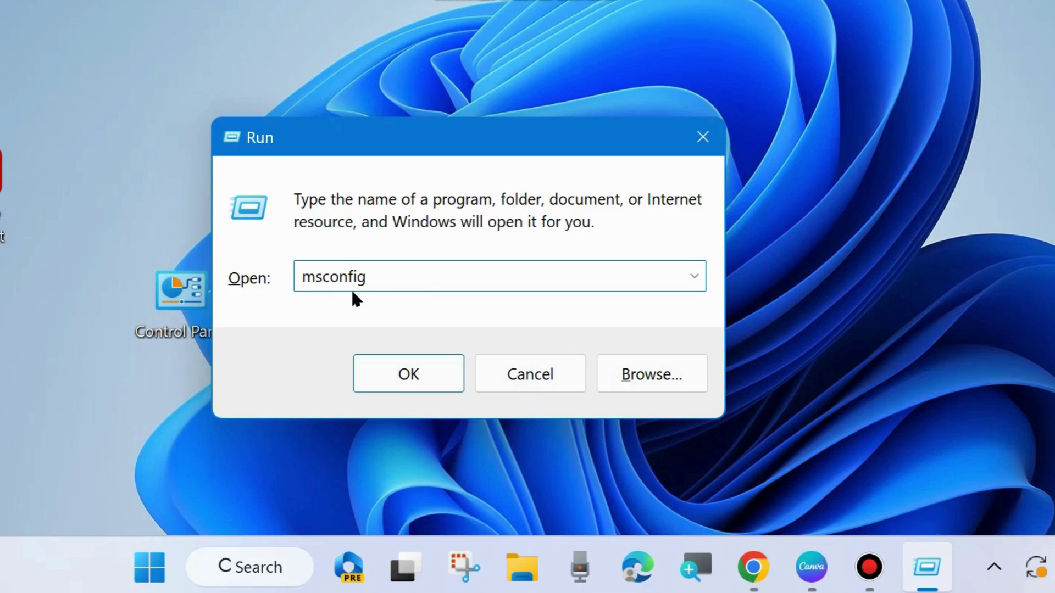
pyautogui.click(406, 377)
pyautogui.hotkey('alt', 'space')
# Enable Minimal Safe boot on System Configuration's Boot tab, then apply and close the window.
pyautogui.press('m')
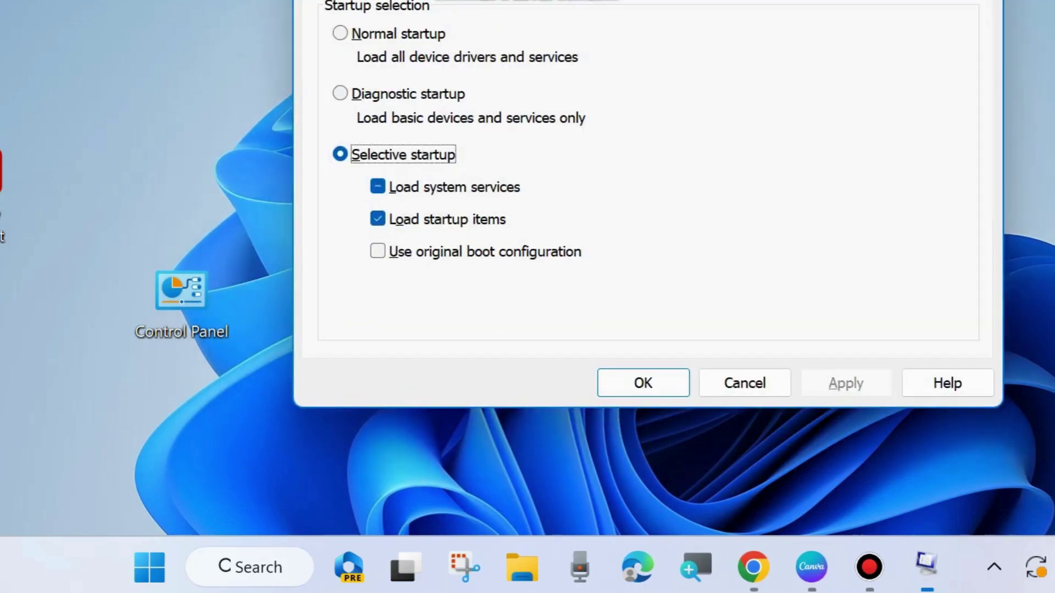
pyautogui.click(546, 37)
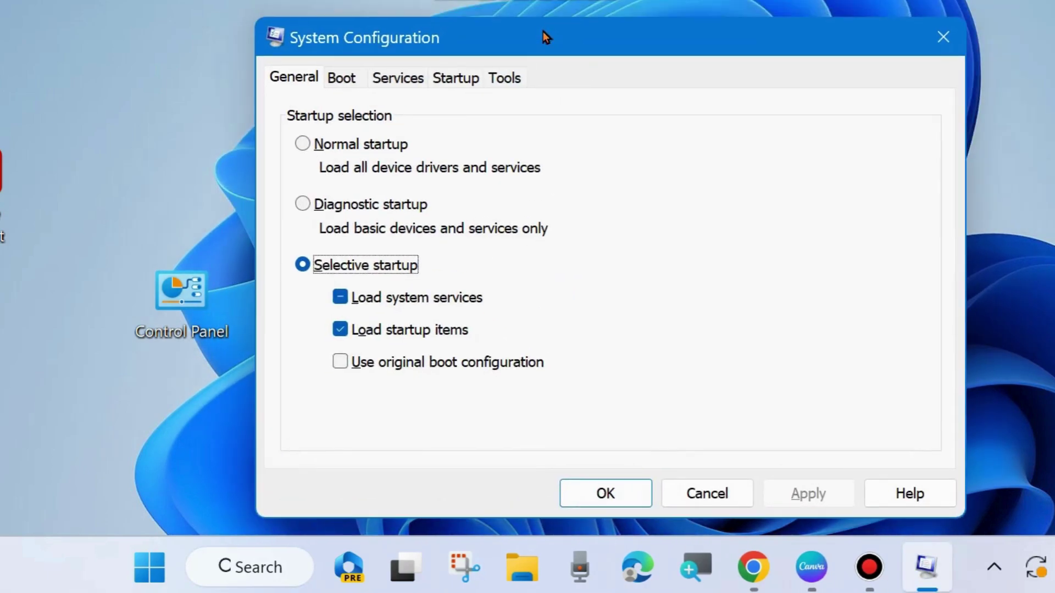
pyautogui.click(342, 82)
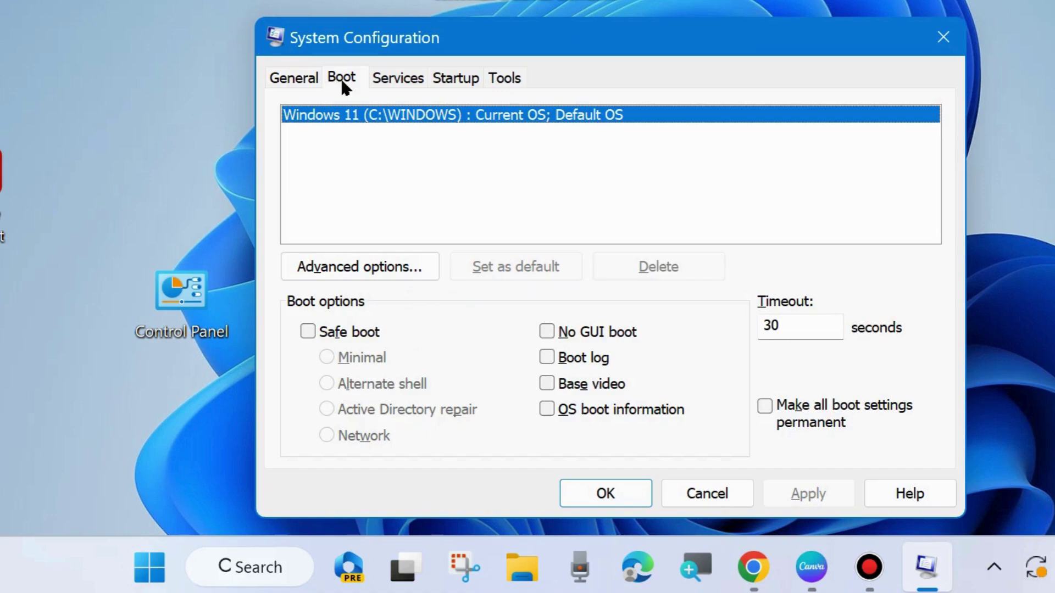
pyautogui.click(305, 332)
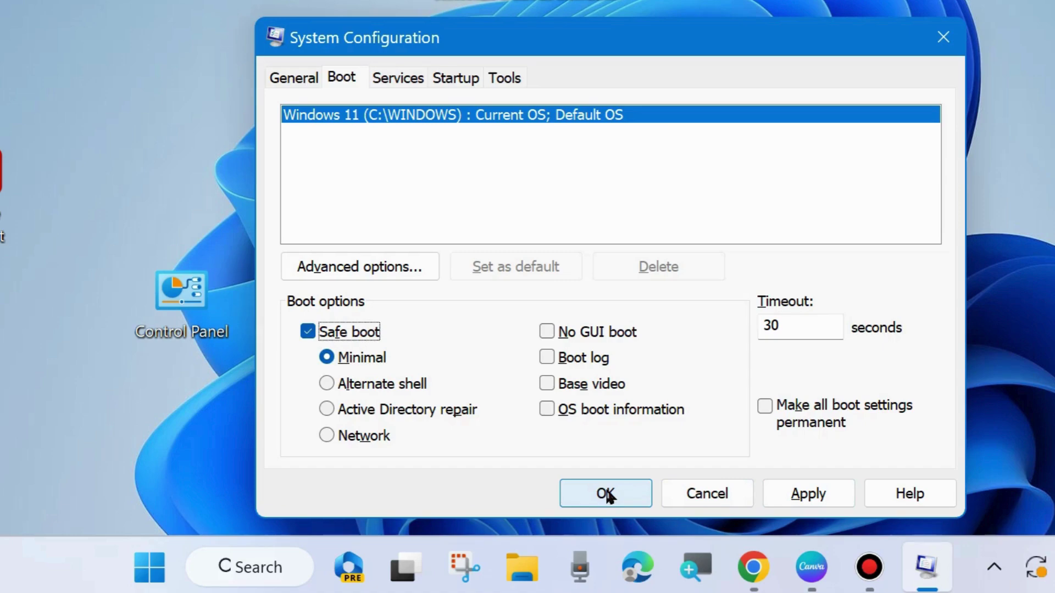
pyautogui.click(941, 41)
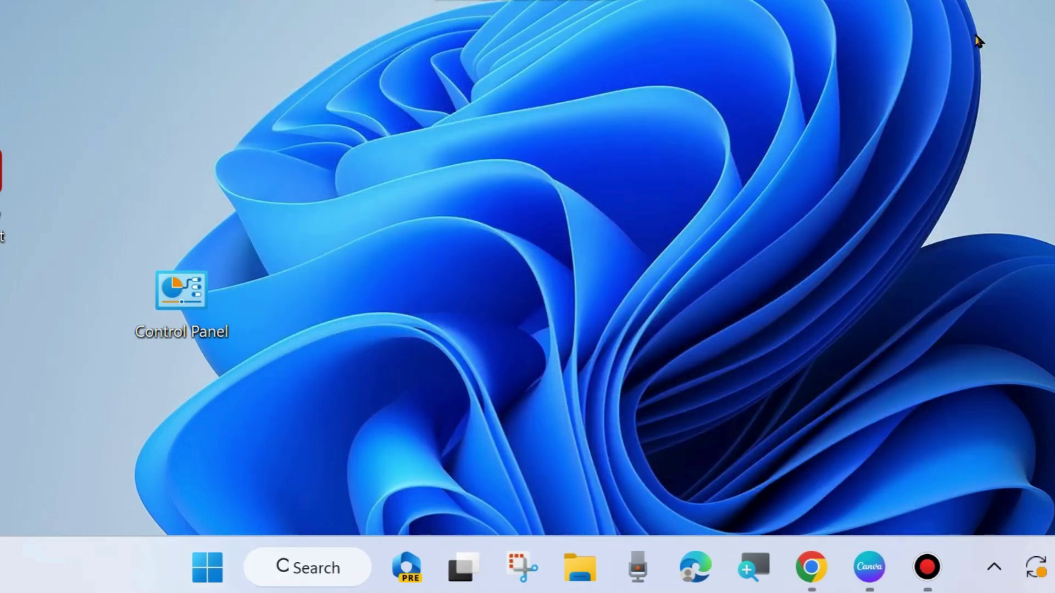